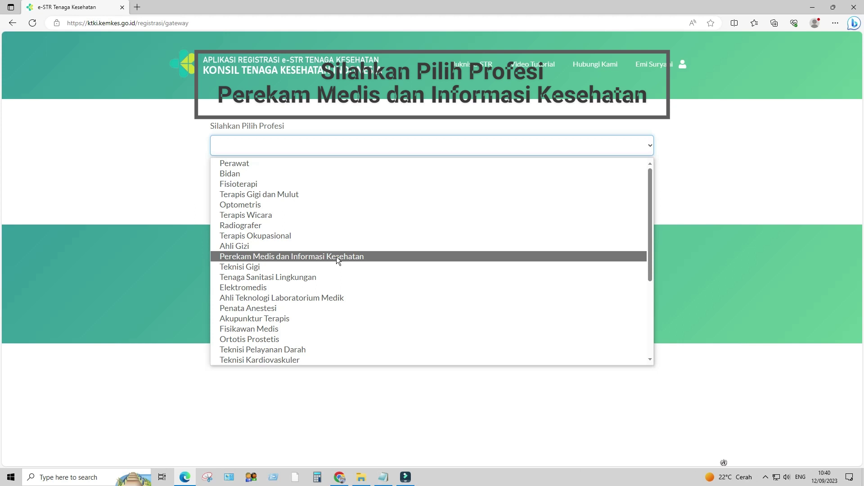
# Submit Perekam Medis dan Informasi Kesehatan as the profession and start the Pembaharuan STR renewal.
pyautogui.click(338, 259)
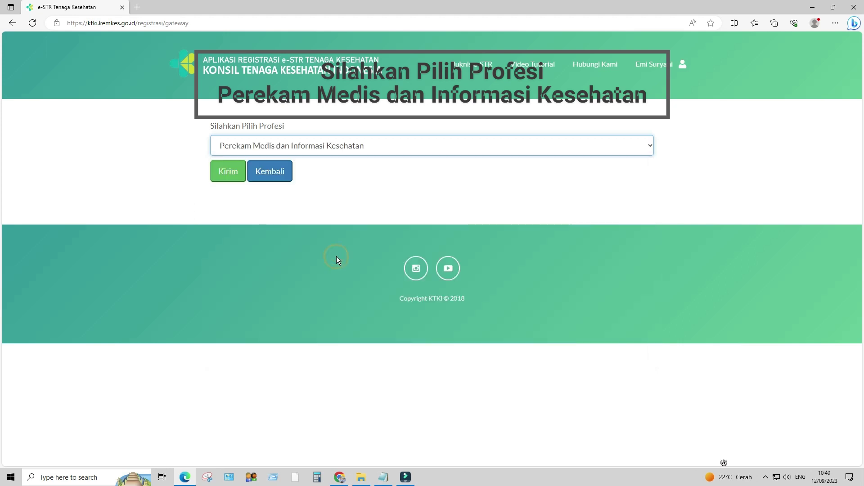
pyautogui.click(222, 173)
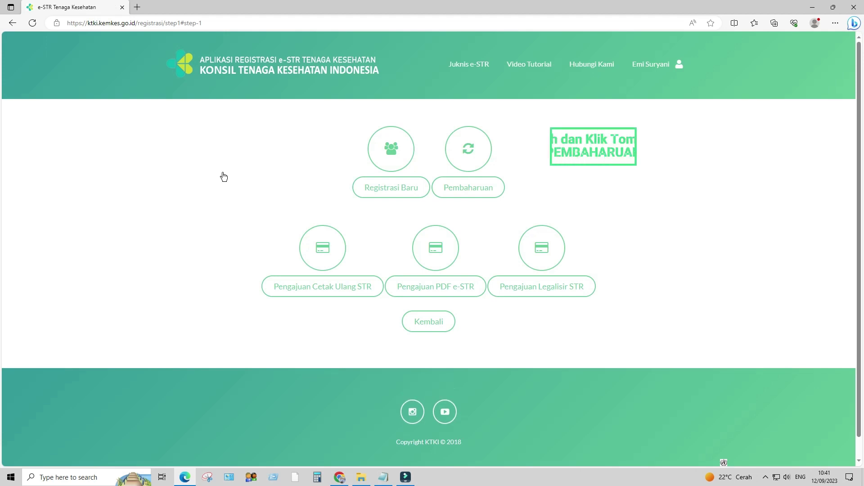
pyautogui.click(487, 194)
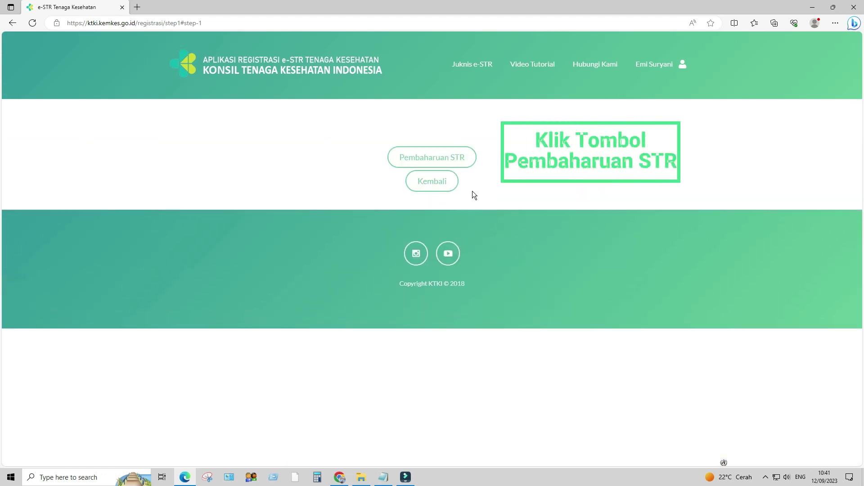
pyautogui.click(463, 158)
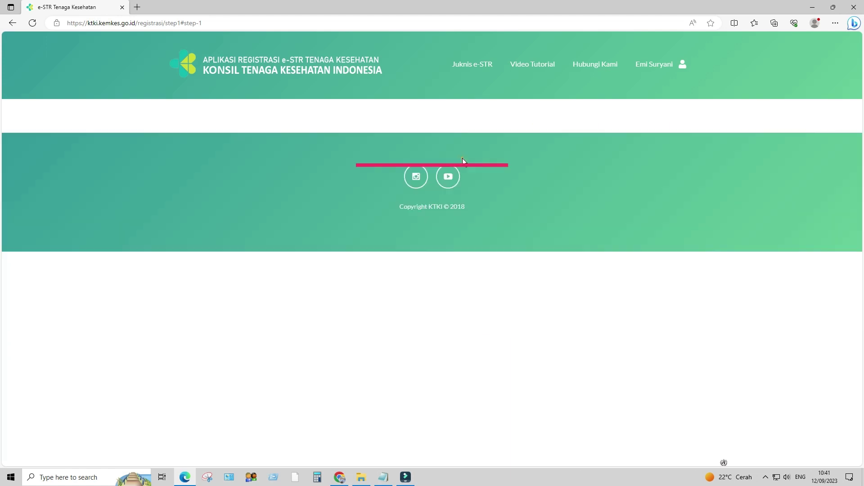
# Enter the old STR holder's name, birthplace, birth date and STR digits, then begin the renewal.
pyautogui.click(406, 174)
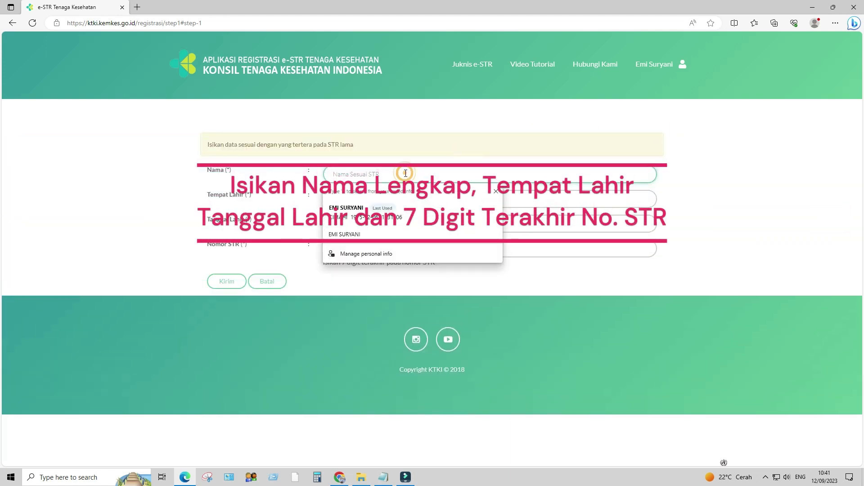
pyautogui.click(360, 216)
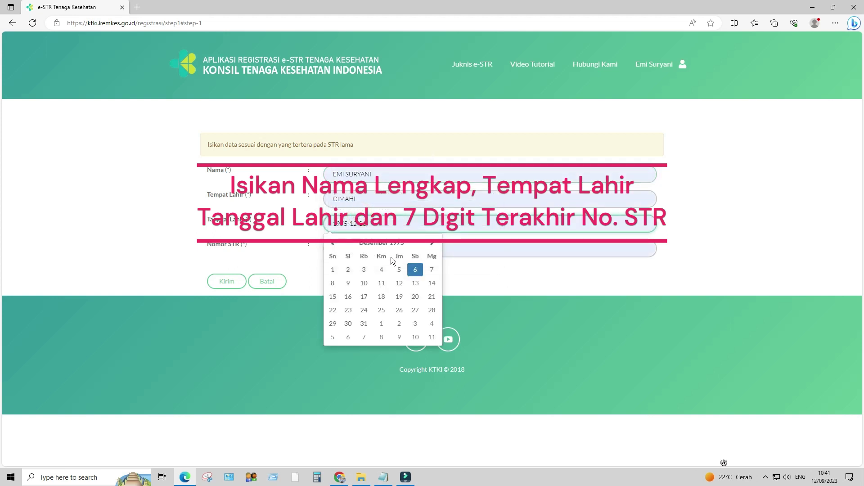
pyautogui.click(415, 271)
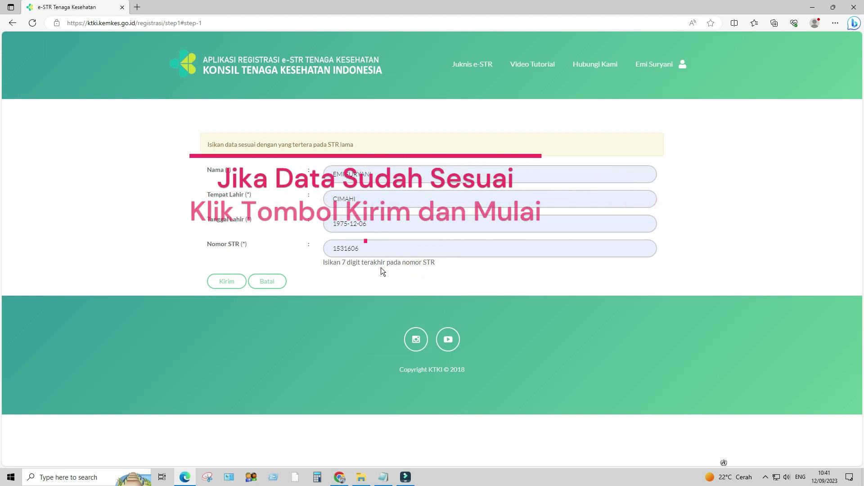
pyautogui.click(226, 283)
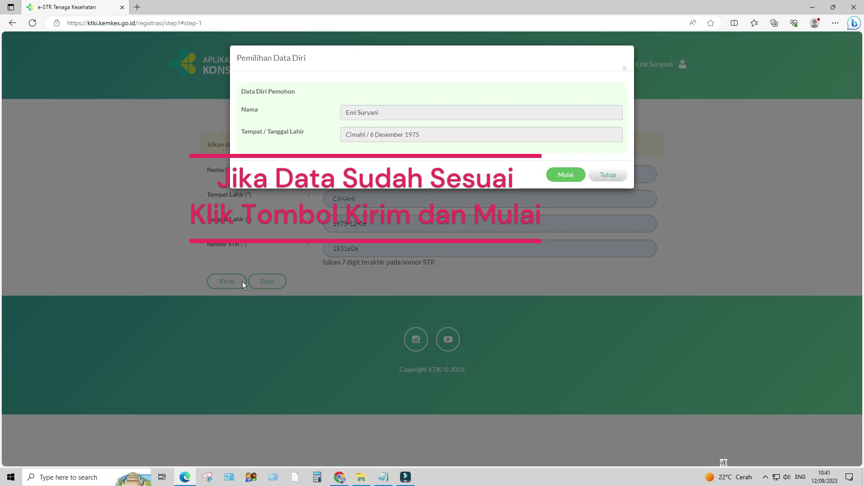
pyautogui.click(563, 176)
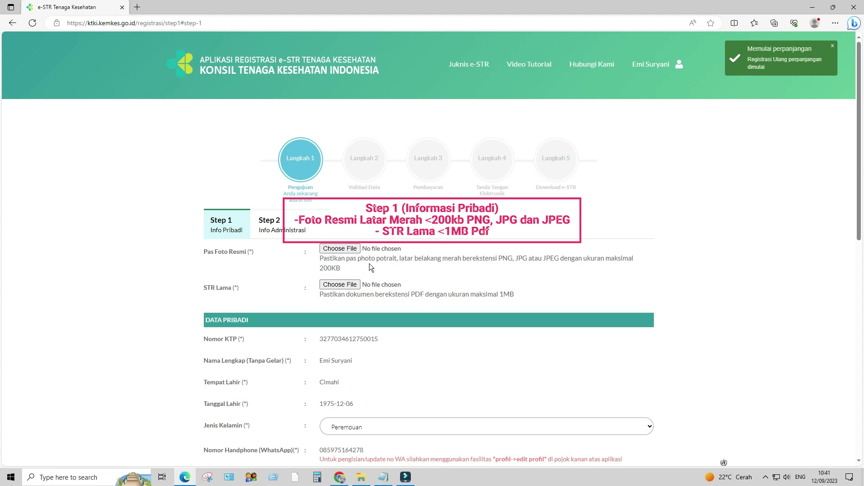
# Attach Pas Foto.jpeg as the formal photo and STR.pdf as the old STR document.
pyautogui.click(339, 249)
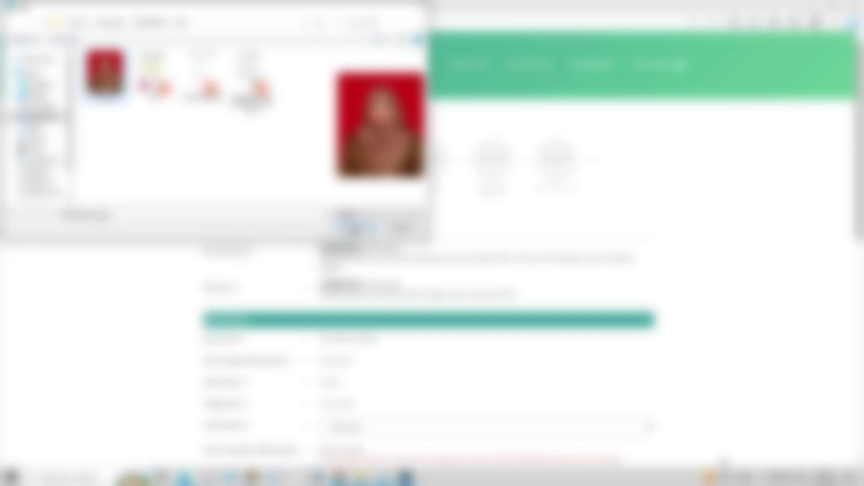
pyautogui.click(353, 229)
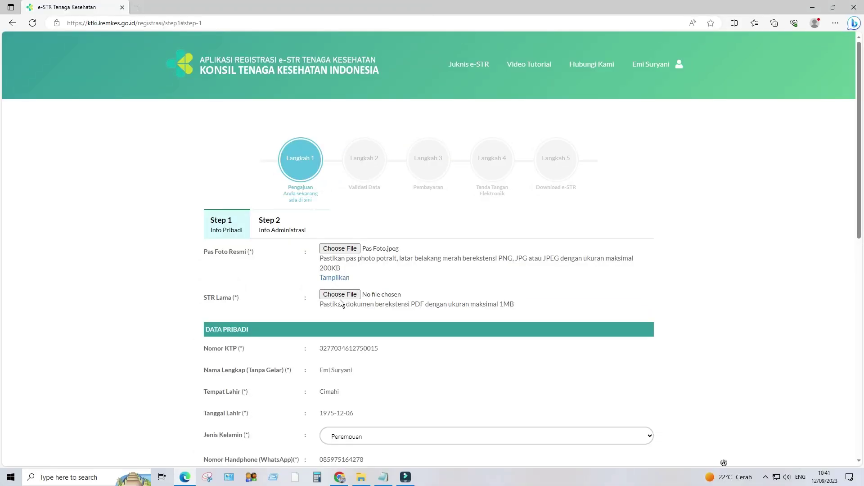
pyautogui.click(339, 295)
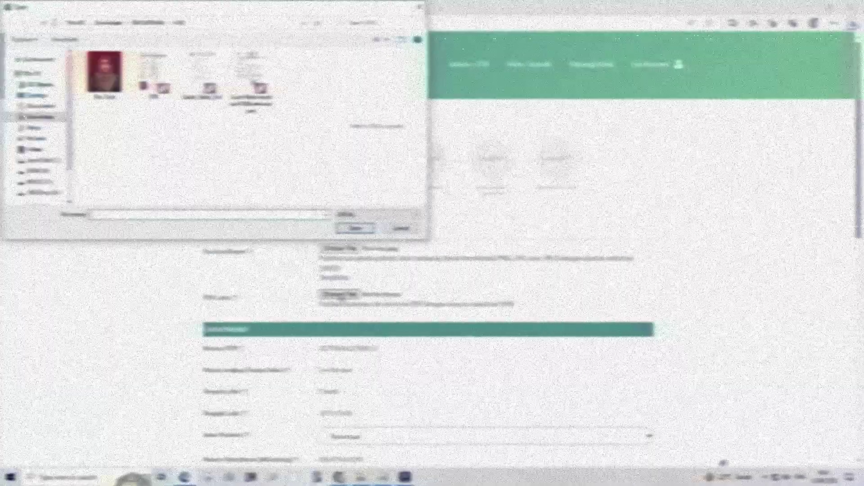
pyautogui.click(151, 75)
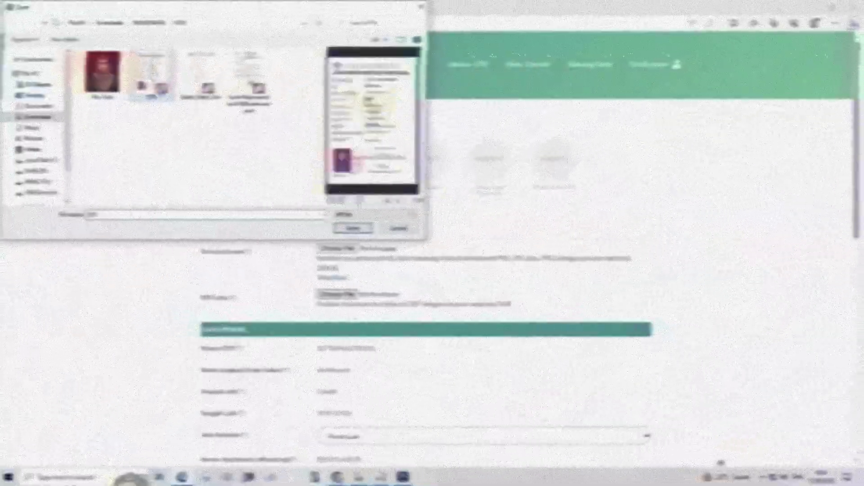
pyautogui.click(355, 228)
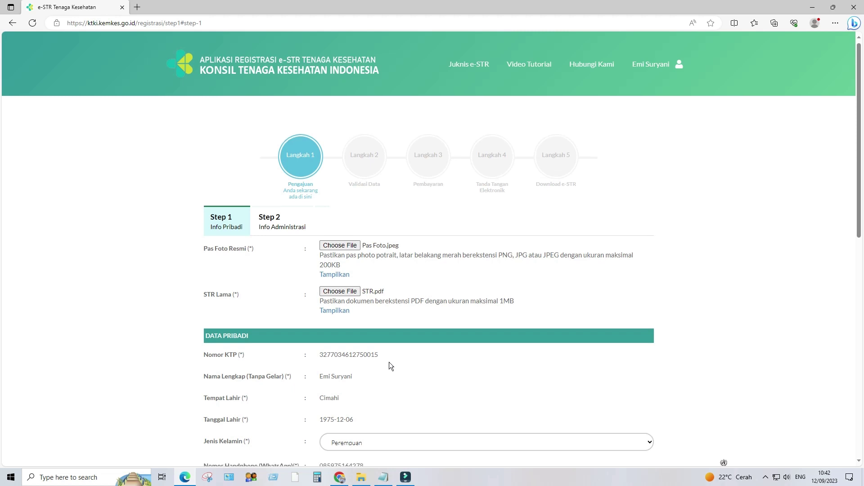
# Paste the ID-card street address and pick the province ('JAWA') and city ('CIM') from the filtered lists.
pyautogui.scroll(-5, 389, 362)
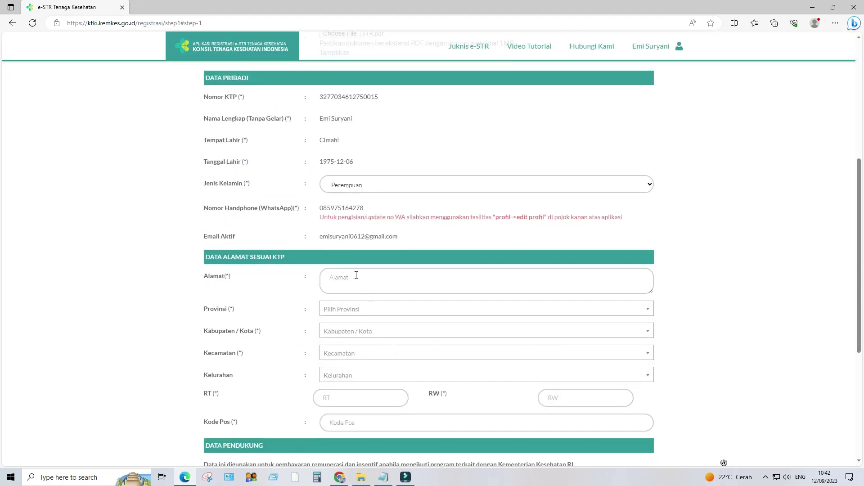
pyautogui.click(352, 280)
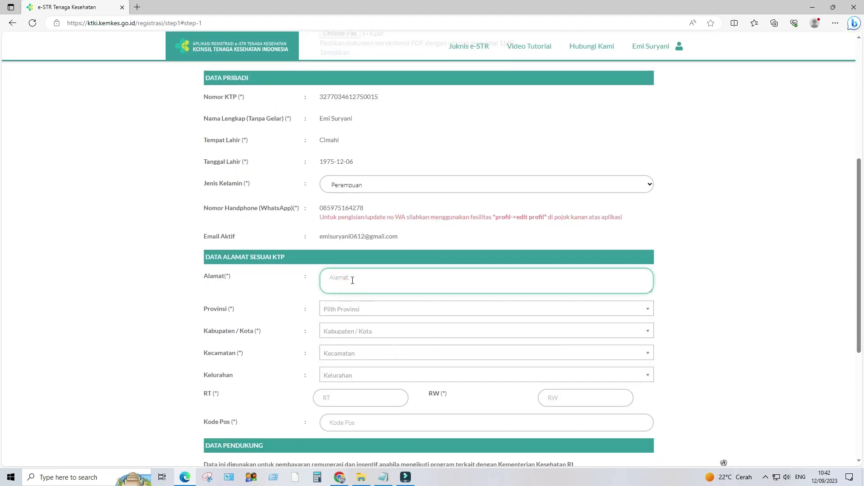
pyautogui.hotkey('ctrl', 'v')
pyautogui.click(360, 309)
pyautogui.write('JAWA')
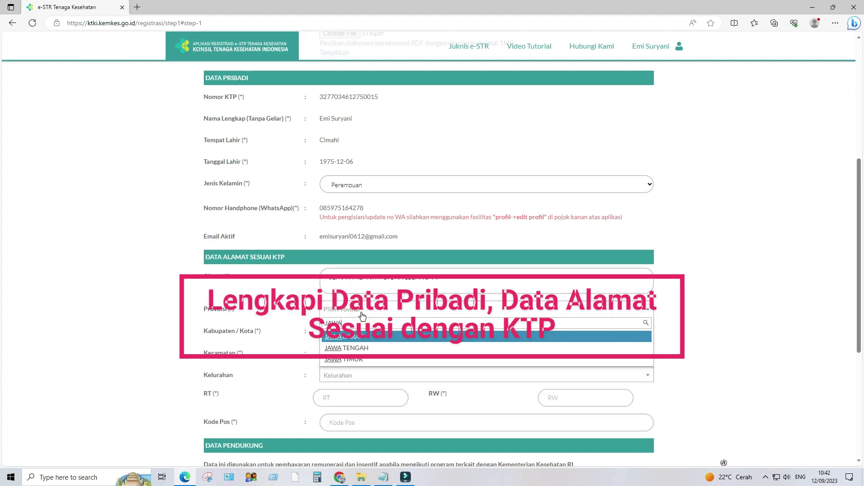
pyautogui.click(358, 338)
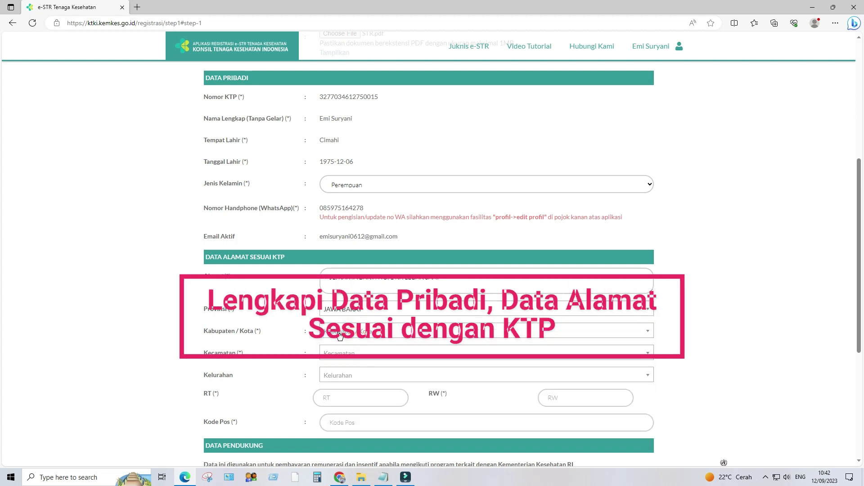
pyautogui.click(340, 337)
pyautogui.write('CIMA')
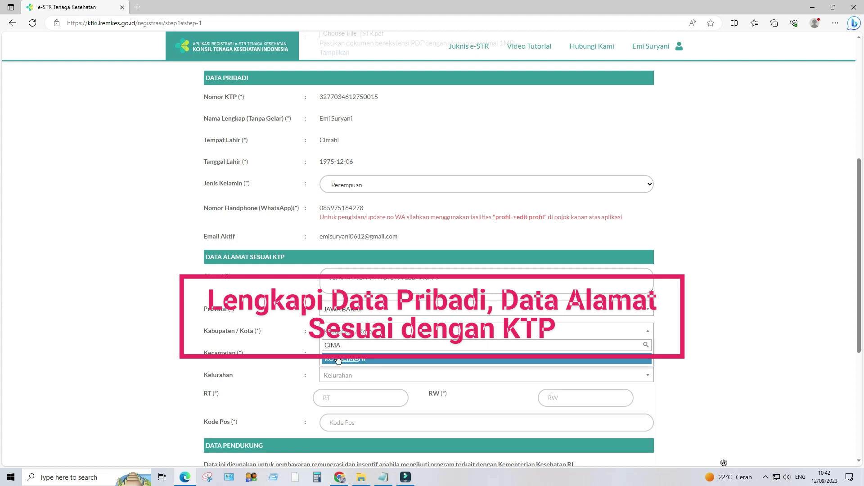
pyautogui.click(339, 361)
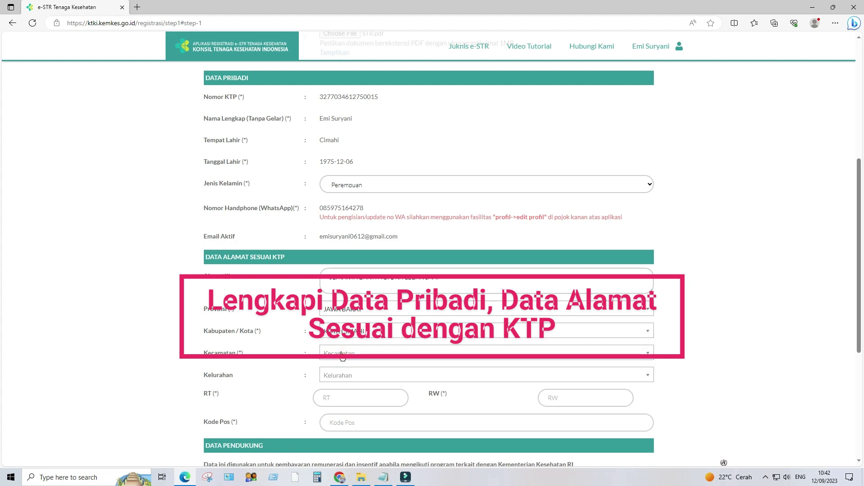
# Choose the district and village for the ID-card address.
pyautogui.click(342, 356)
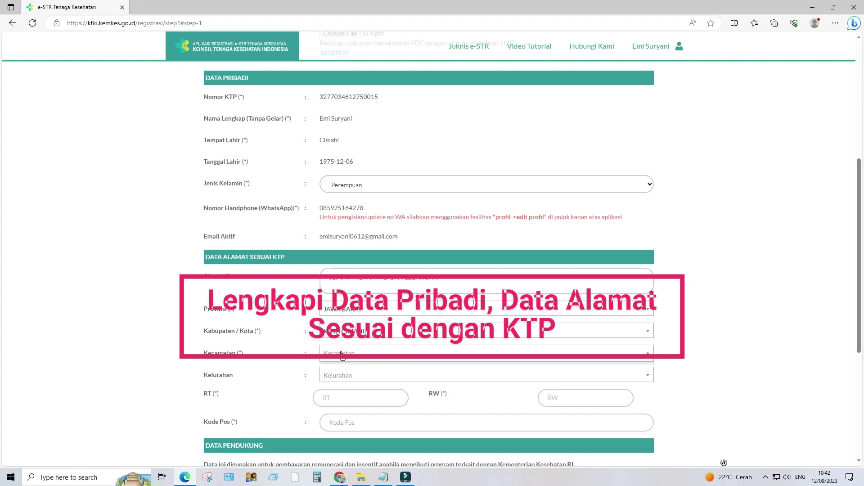
pyautogui.click(358, 356)
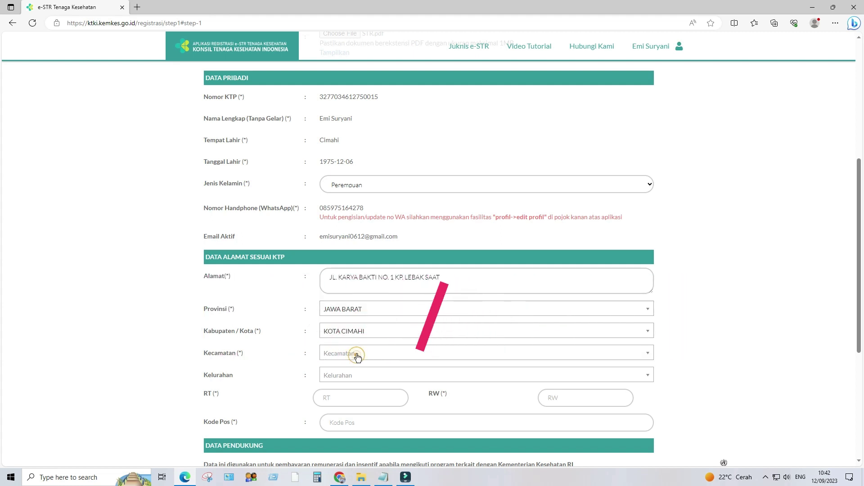
pyautogui.click(358, 355)
pyautogui.click(366, 350)
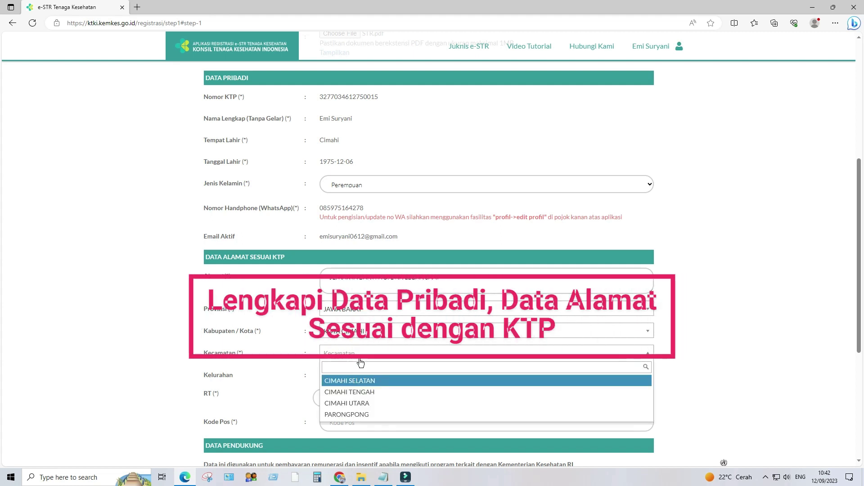
pyautogui.click(364, 402)
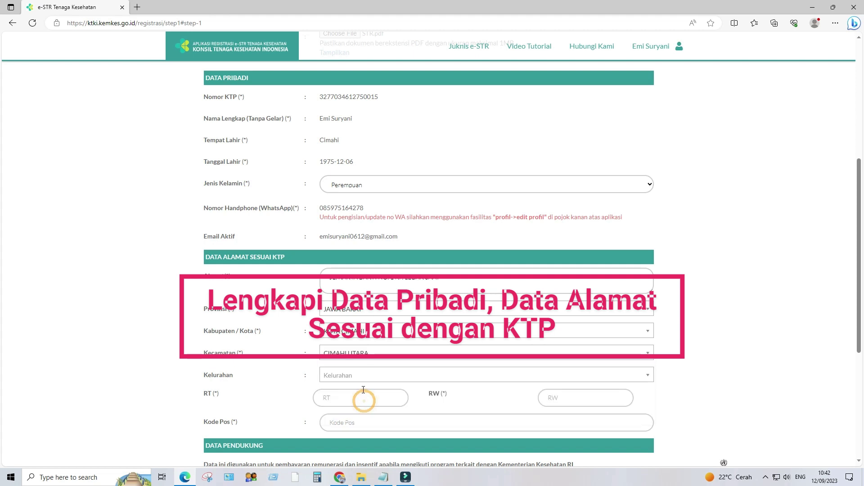
pyautogui.click(363, 381)
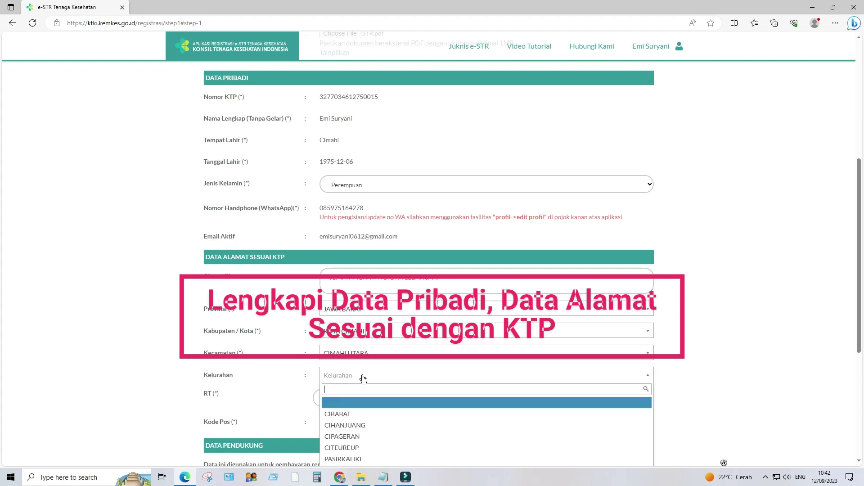
pyautogui.click(354, 437)
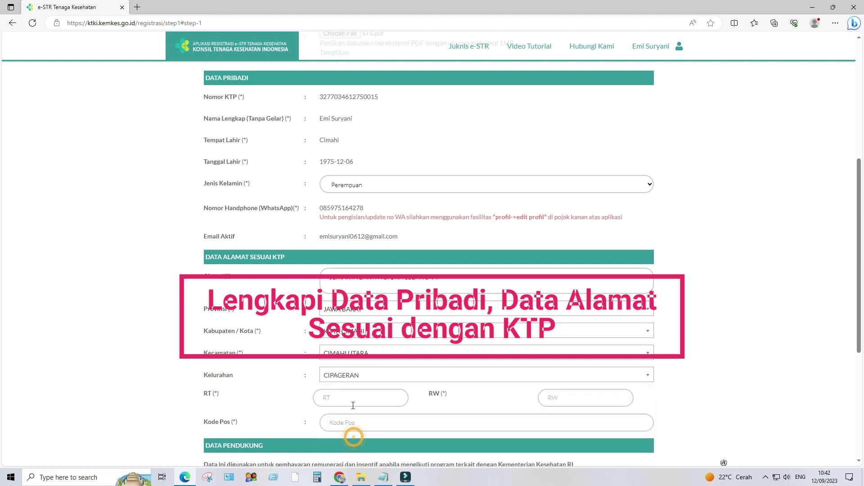
# Enter RT 00 and RW 008, then start the postal code with 40.
pyautogui.click(352, 399)
pyautogui.write('001')
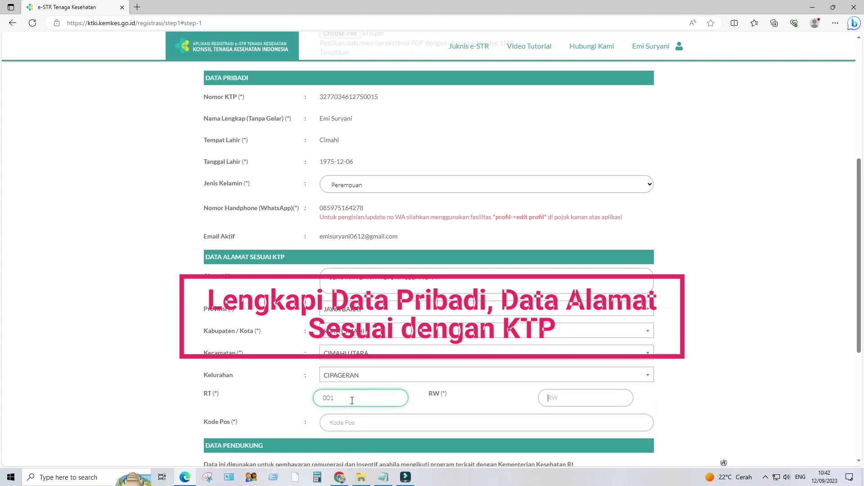
pyautogui.press('Tab')
pyautogui.write('00')
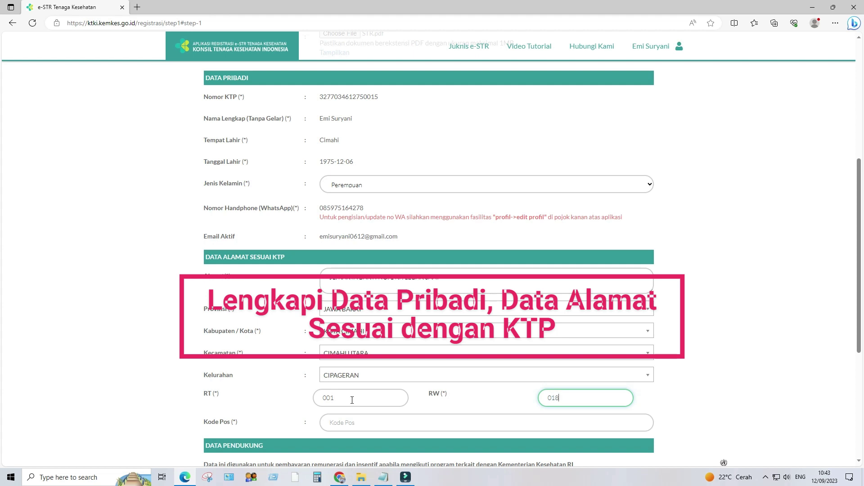
pyautogui.write('8')
pyautogui.scroll(-3, 343, 331)
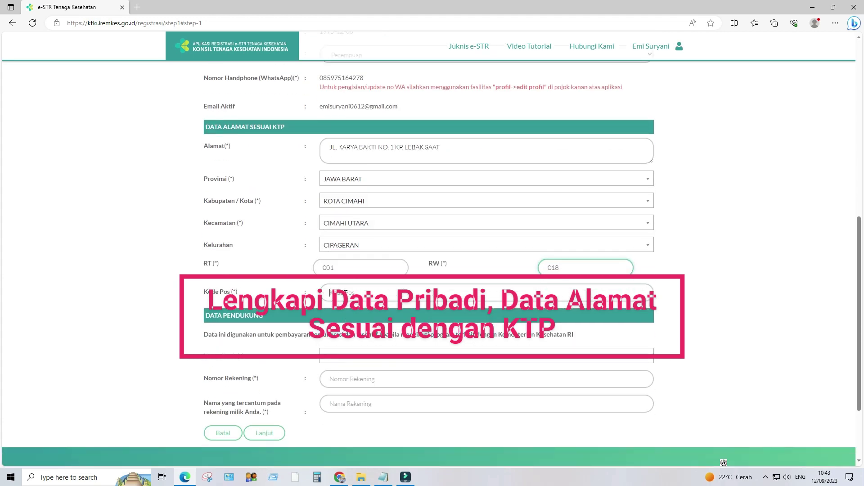
pyautogui.click(330, 293)
pyautogui.write('40511')
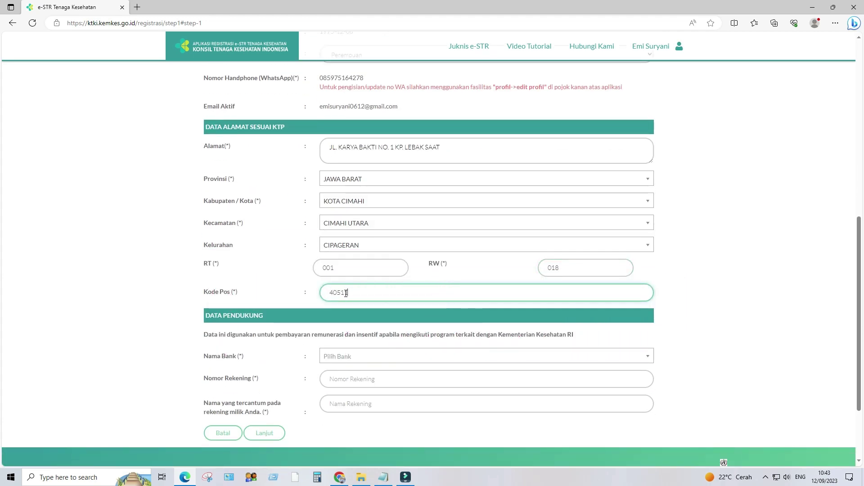
# Choose bank 110 - PT. Bank Pembangunan Daerah Jabar dan Banten and enter the account holder's name.
pyautogui.click(354, 356)
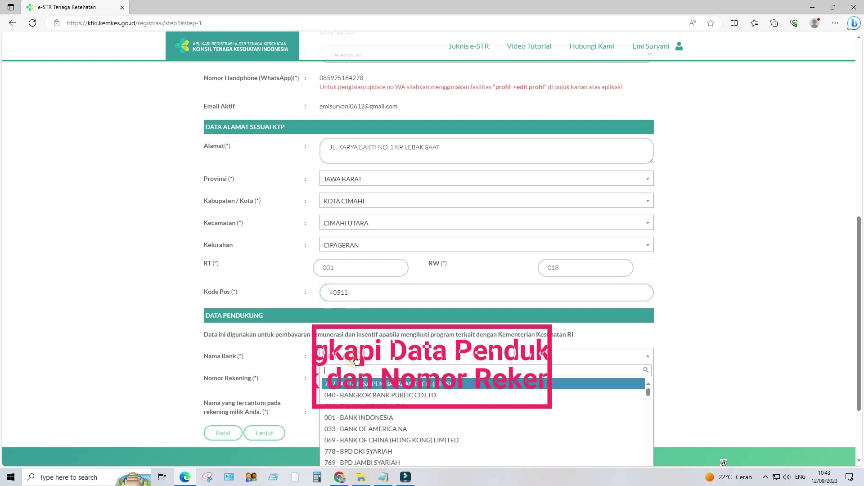
pyautogui.write('110')
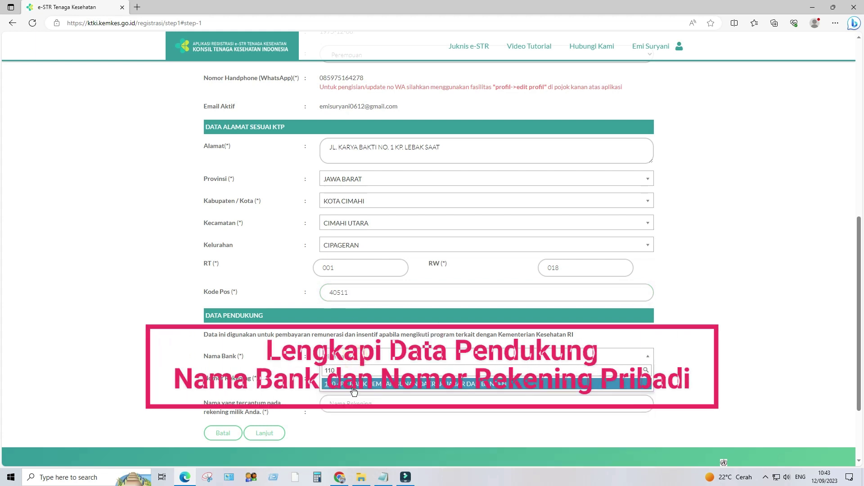
pyautogui.click(354, 384)
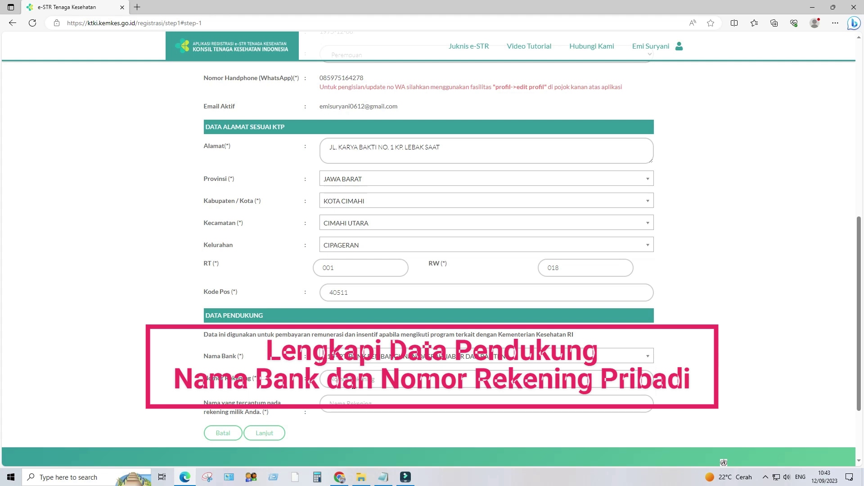
pyautogui.click(351, 407)
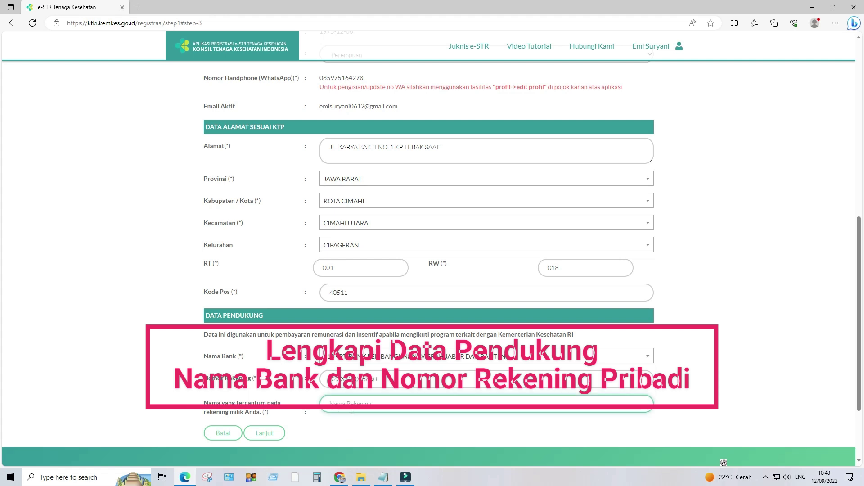
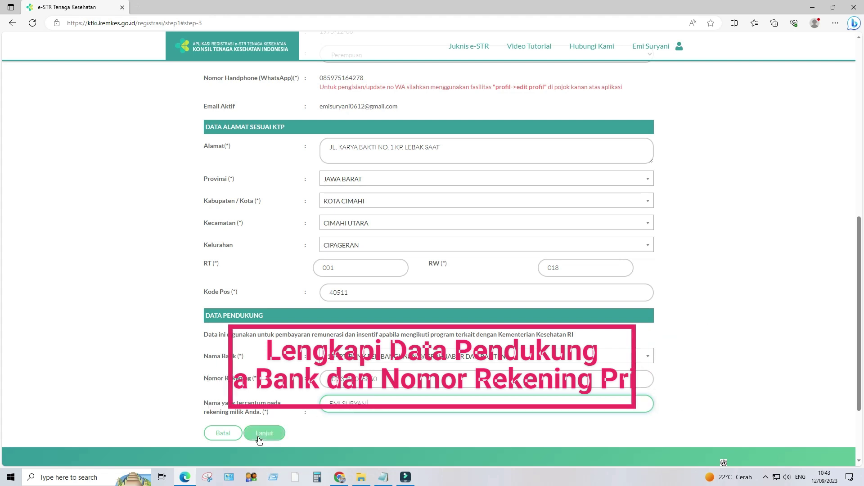
pyautogui.scroll(-3, 290, 414)
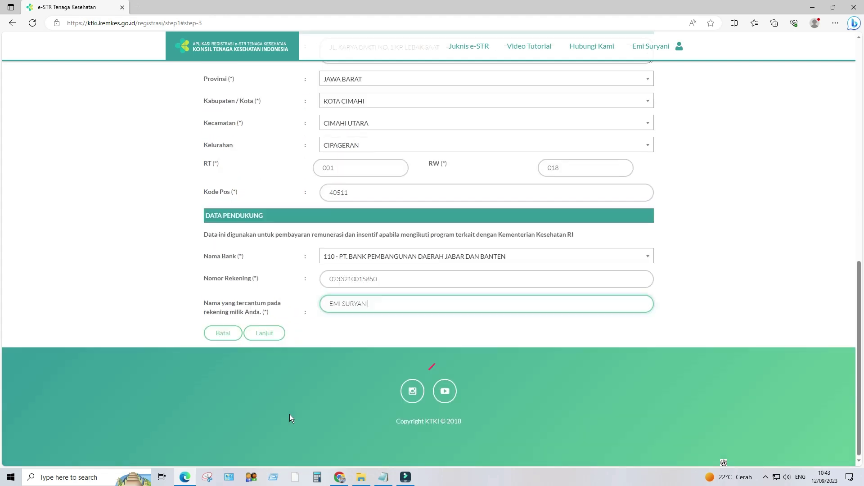
# Save Step 1, then set the workplace type to Rumah Sakit with status Pemerintah.
pyautogui.click(260, 334)
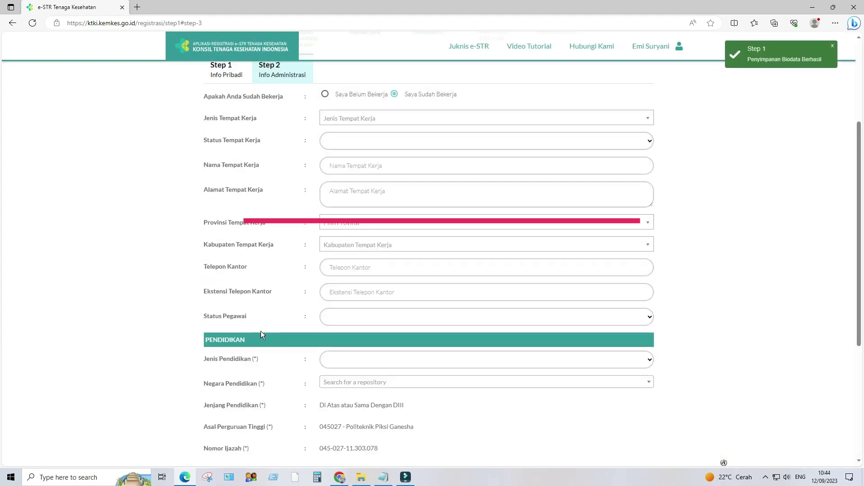
pyautogui.scroll(2, 327, 252)
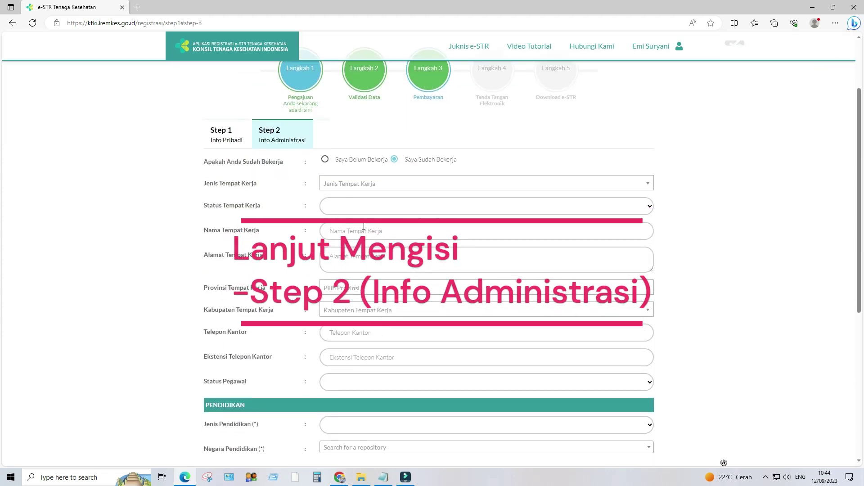
pyautogui.click(377, 185)
pyautogui.scroll(-5, 366, 253)
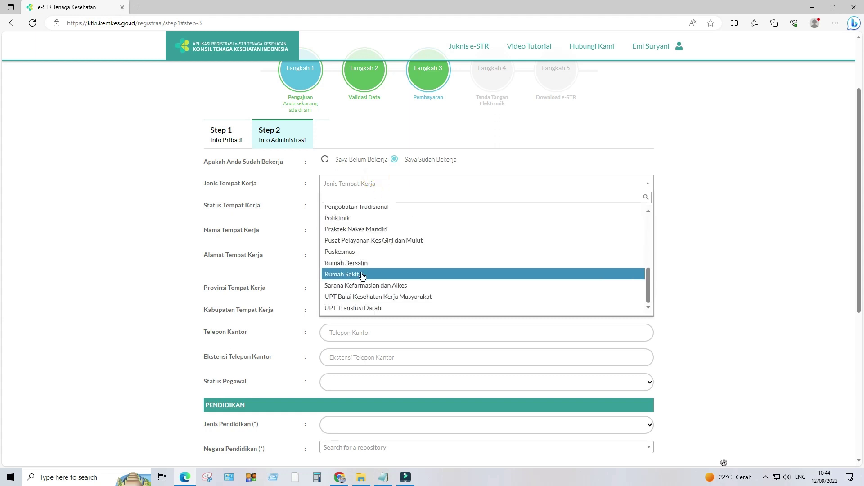
pyautogui.click(359, 274)
pyautogui.click(349, 207)
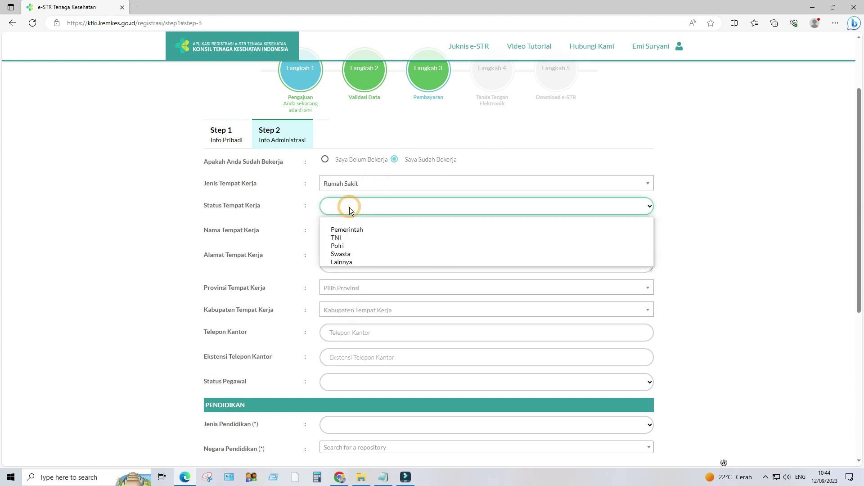
pyautogui.click(353, 236)
pyautogui.click(354, 210)
pyautogui.click(354, 228)
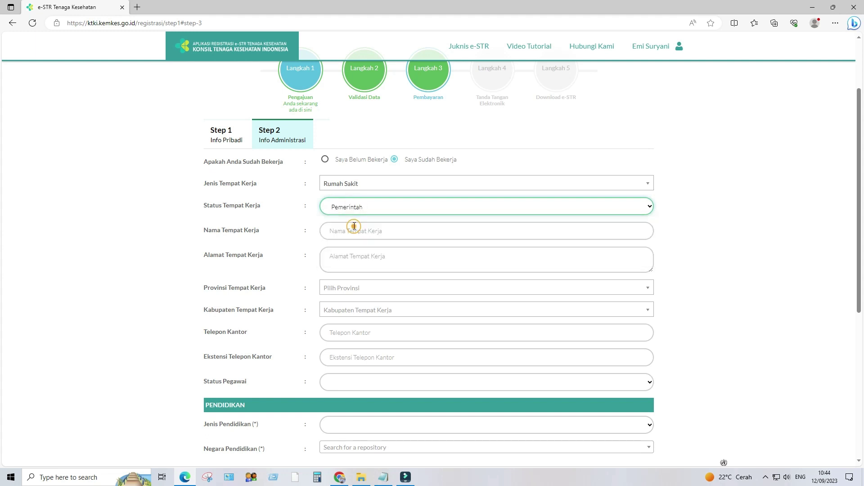
# Record workplace RSUD CIBABAT in JAWA BARAT, KOTA CIMAHI, with employee status PNS.
pyautogui.click(352, 232)
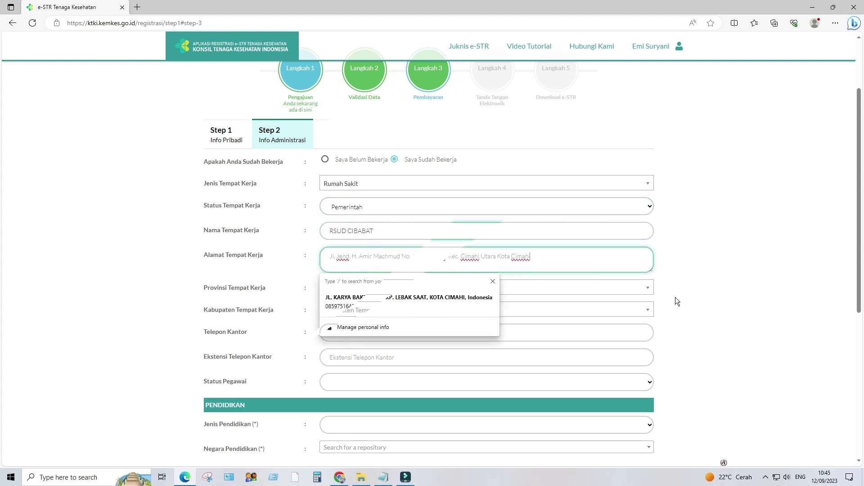
pyautogui.click(738, 290)
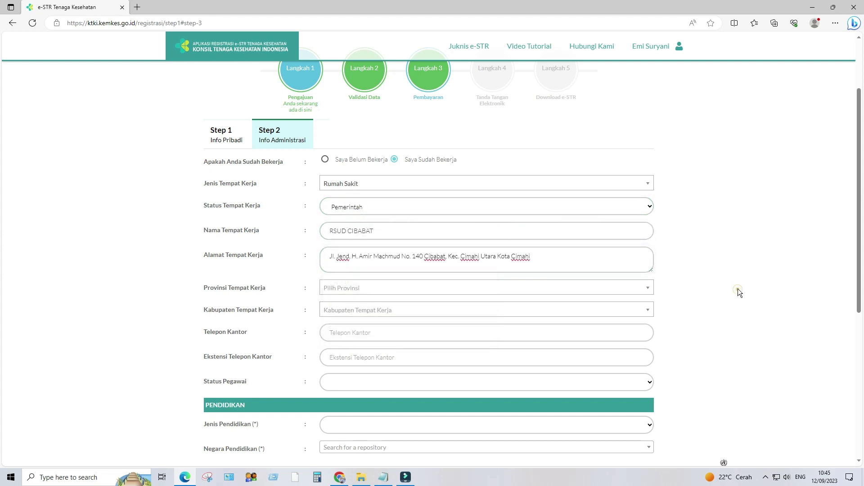
pyautogui.click(409, 290)
pyautogui.write('jawa')
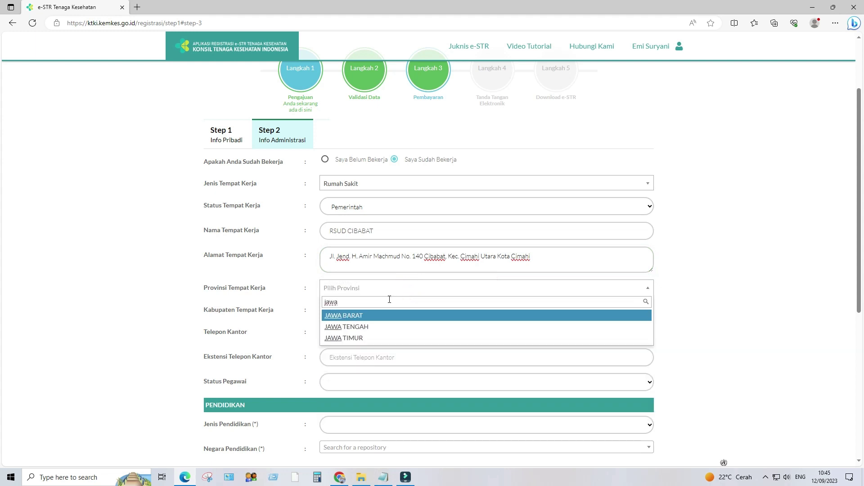
pyautogui.click(364, 316)
pyautogui.click(365, 315)
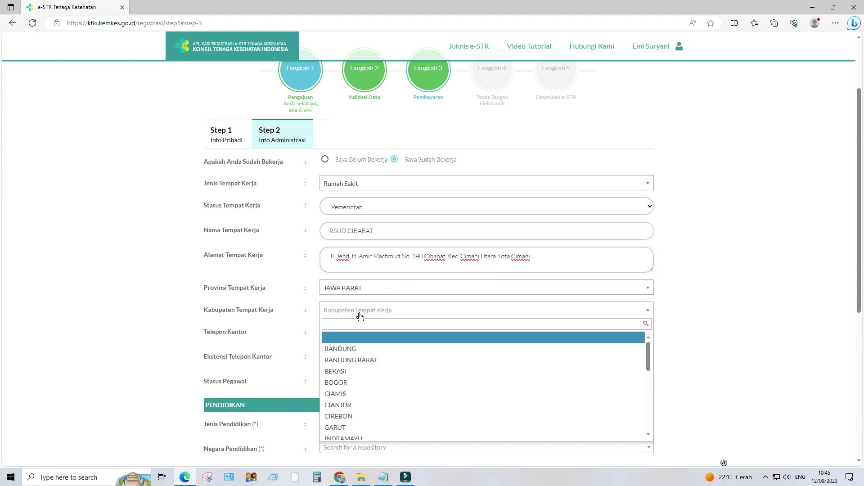
pyautogui.write('cima')
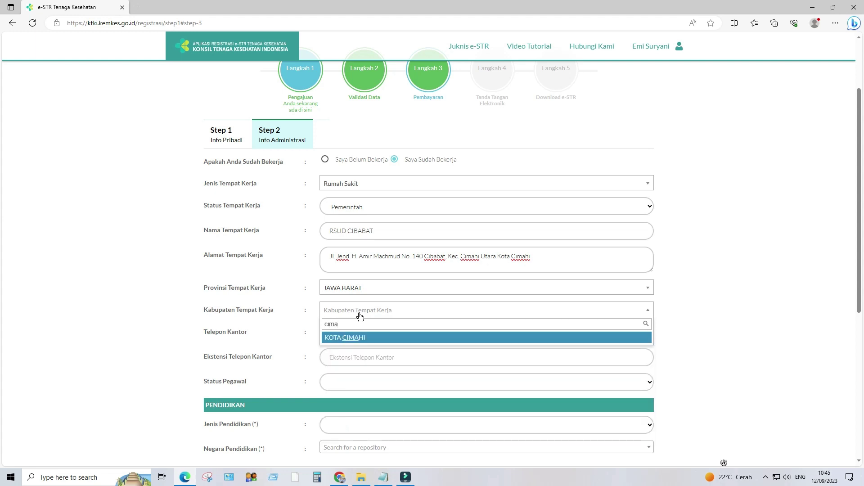
pyautogui.click(346, 339)
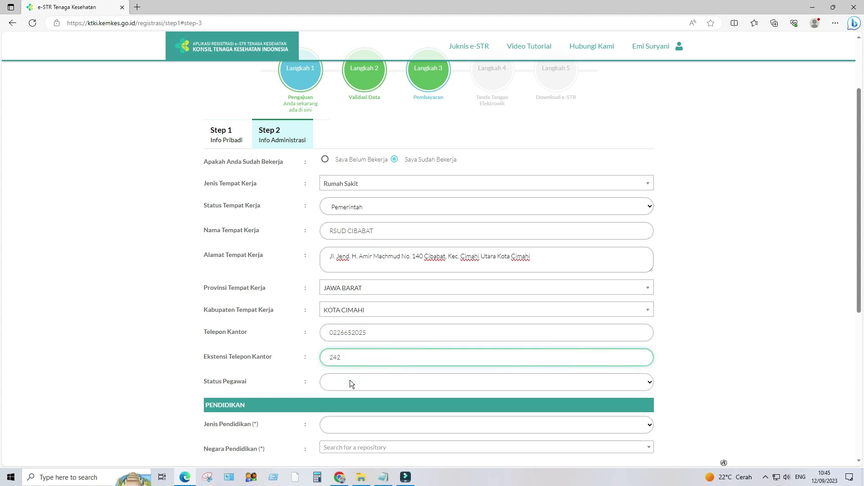
pyautogui.click(350, 380)
pyautogui.click(346, 413)
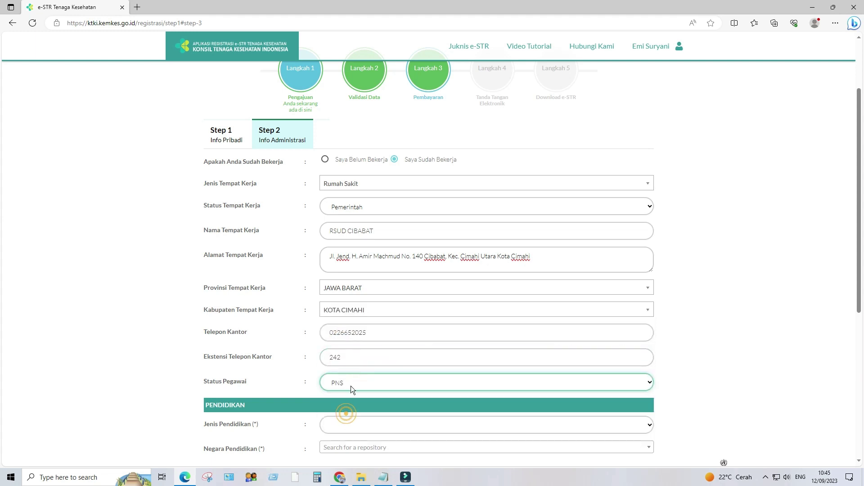
pyautogui.scroll(-4, 360, 364)
# Set Jenis Pendidikan to Pendidikan Dalam Negeri and Negara Pendidikan to Indonesia.
pyautogui.click(358, 227)
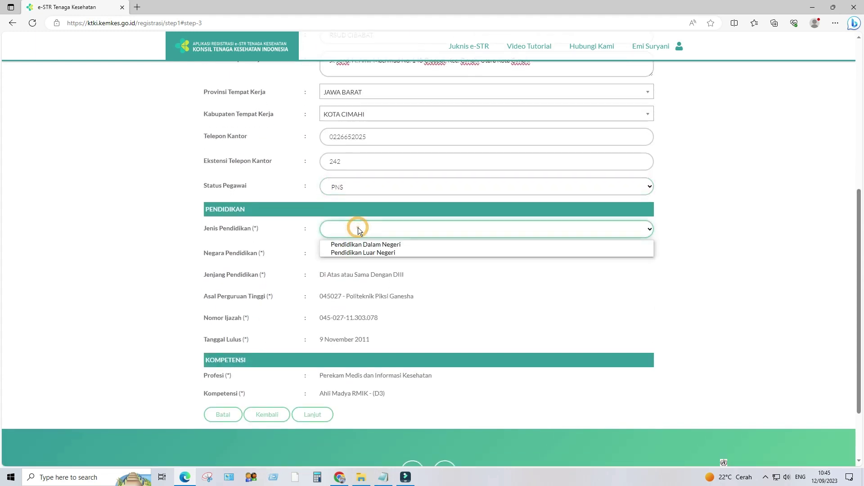
pyautogui.click(360, 242)
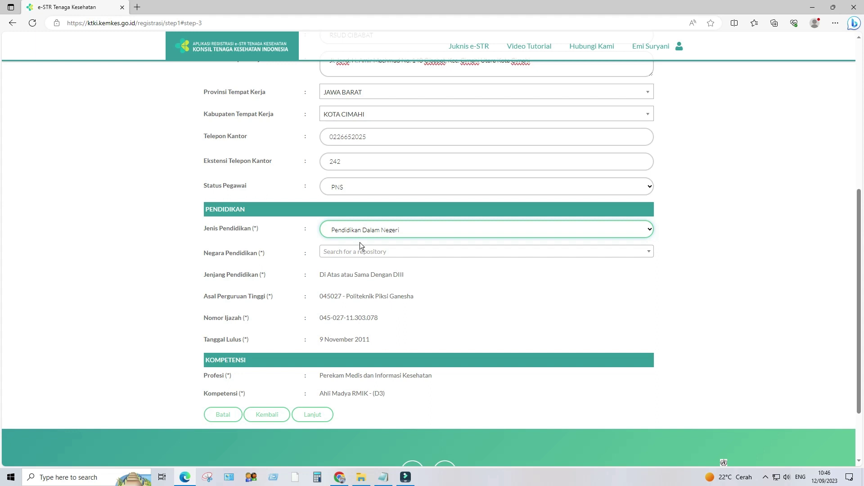
pyautogui.click(358, 252)
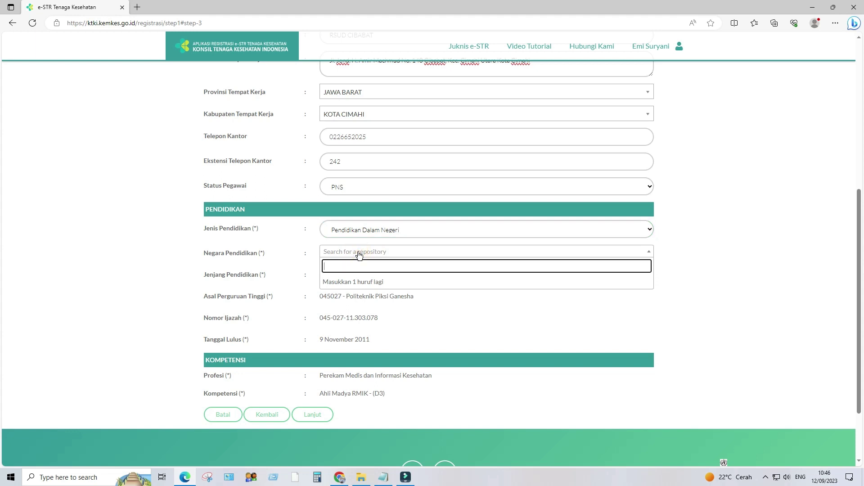
pyautogui.write('indo')
pyautogui.click(352, 283)
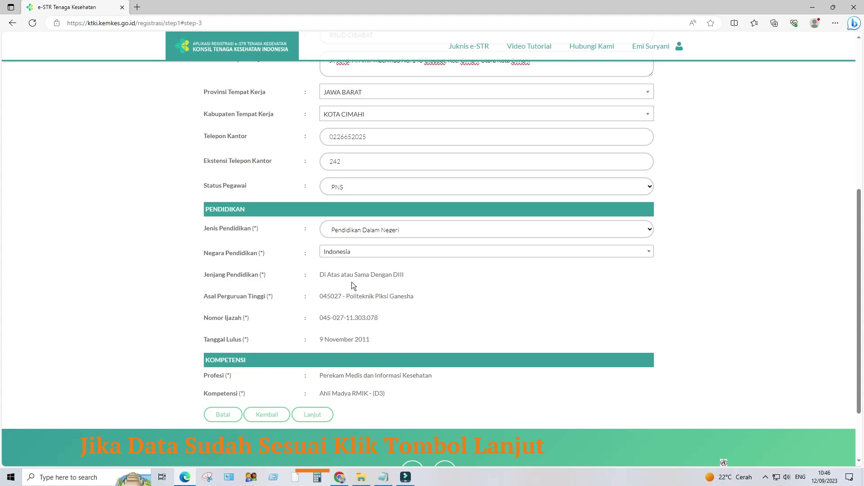
pyautogui.scroll(-2, 352, 281)
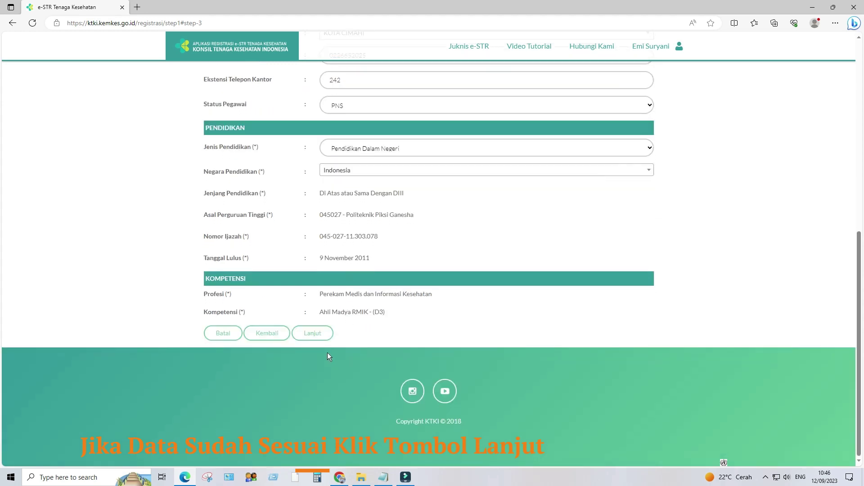
# Save Step 2's administrative data and finish to bring up the Informed Consent draft preview.
pyautogui.click(316, 335)
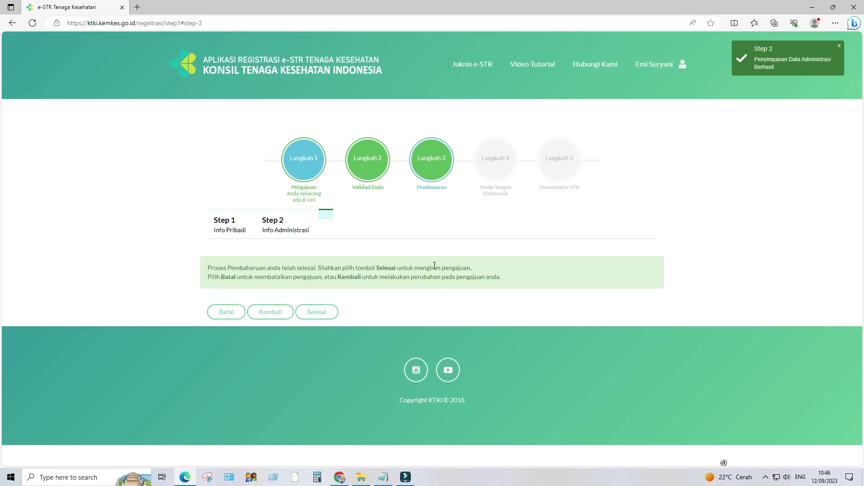
pyautogui.click(325, 312)
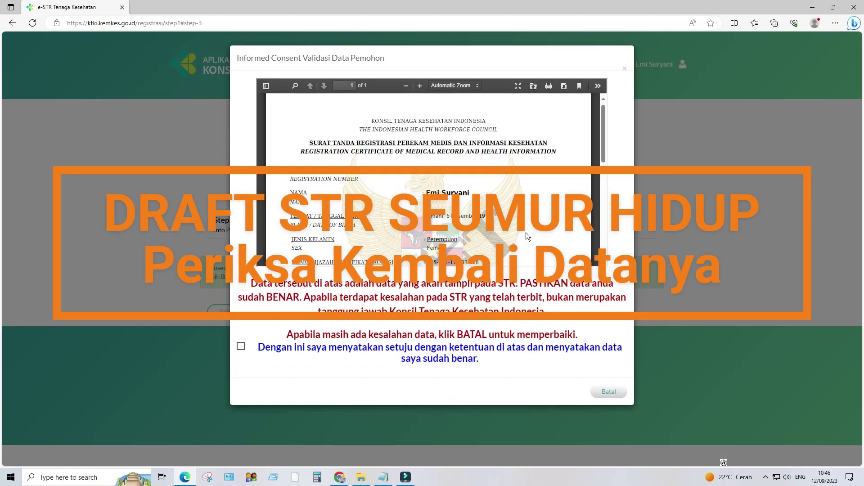
# Review the draft STR preview and download it as a PDF.
pyautogui.scroll(-3, 484, 209)
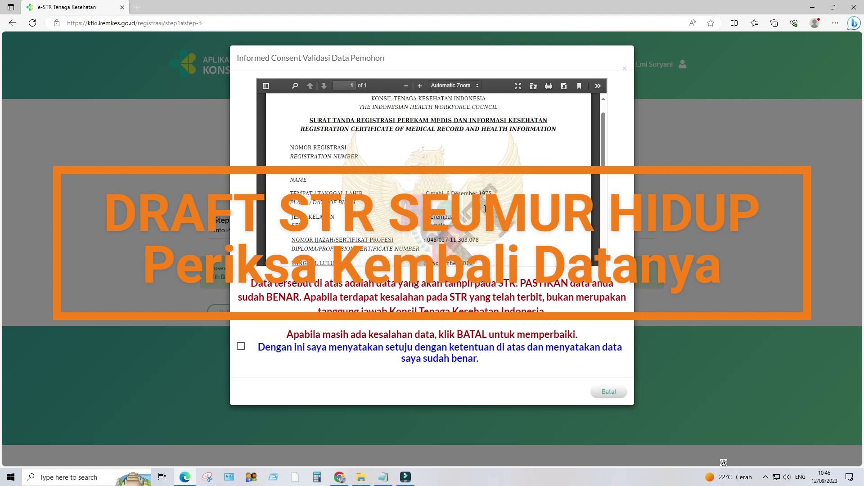
pyautogui.scroll(-8, 485, 208)
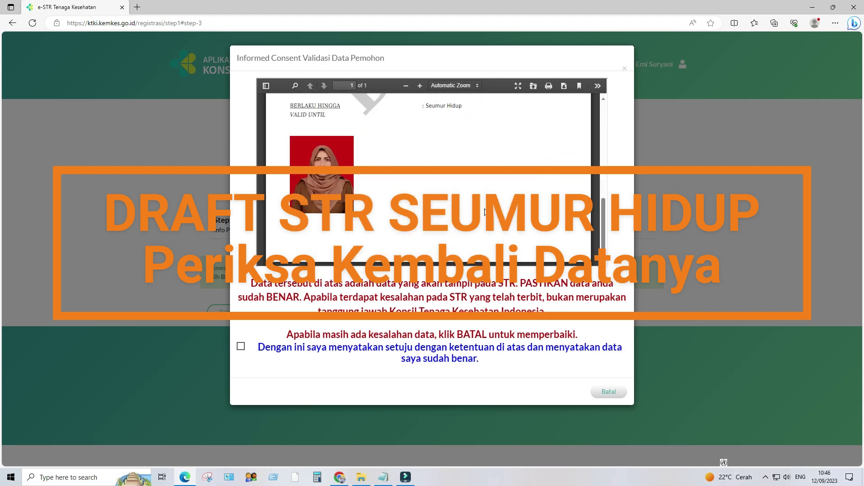
pyautogui.scroll(4, 576, 99)
pyautogui.scroll(3, 514, 156)
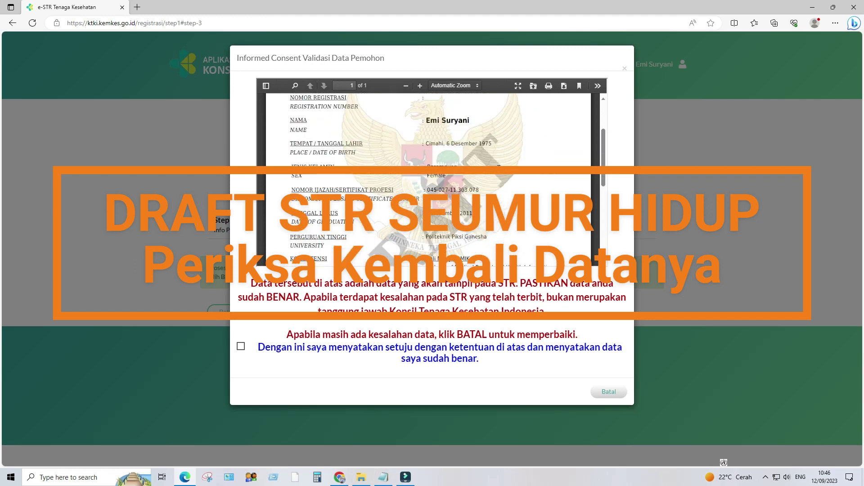
pyautogui.scroll(-3, 513, 156)
pyautogui.click(564, 86)
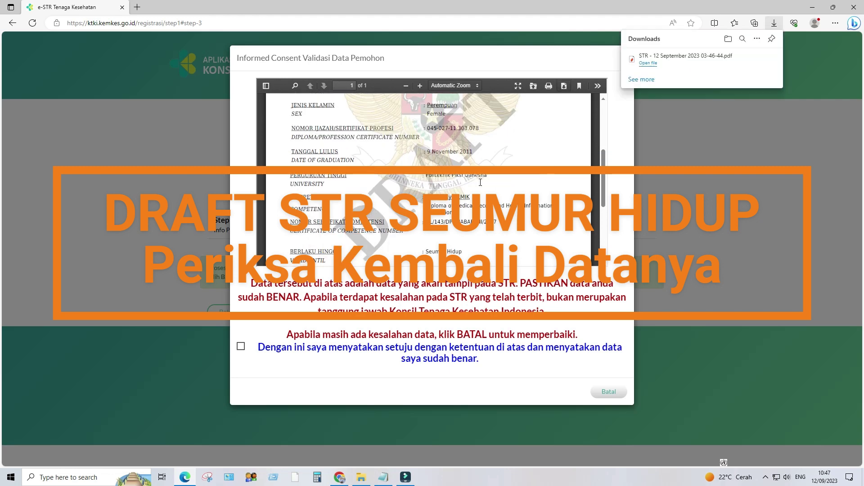
# Accept the consent, submit the draft STR, and view the application status page.
pyautogui.scroll(5, 480, 182)
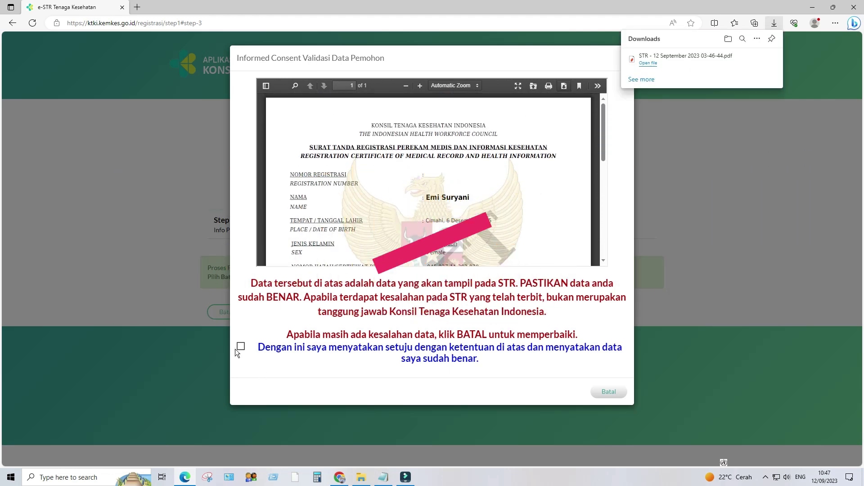
pyautogui.click(240, 346)
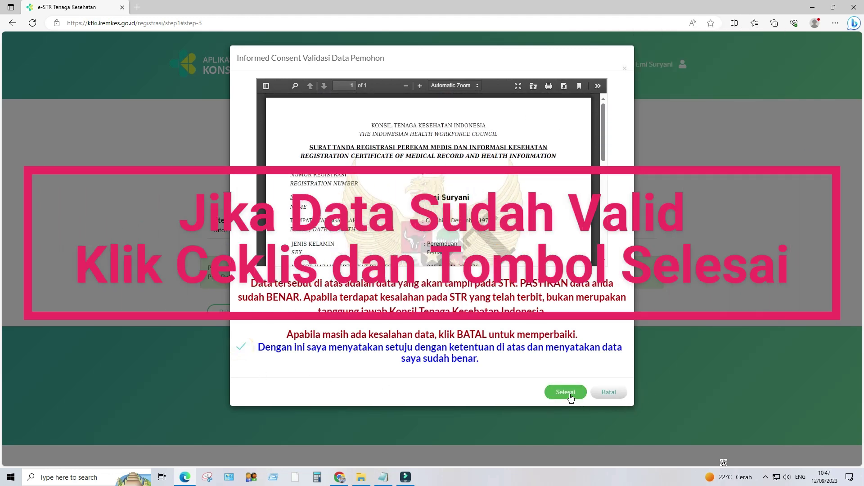
pyautogui.click(566, 392)
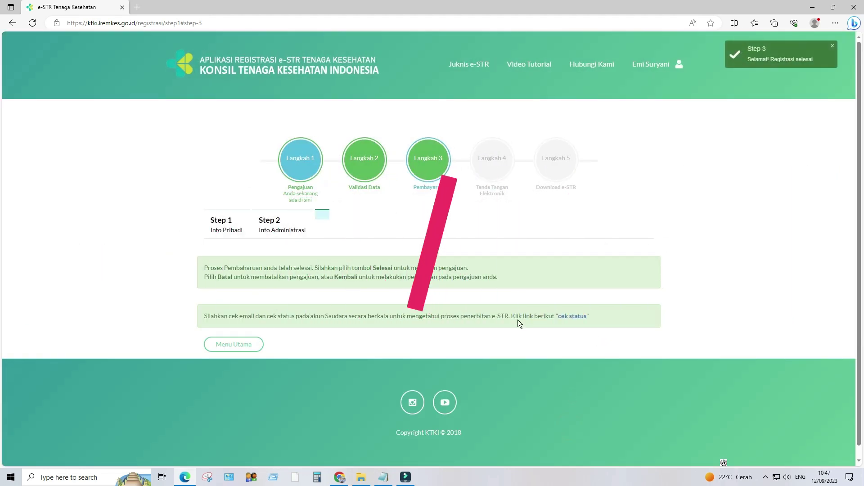
pyautogui.click(564, 316)
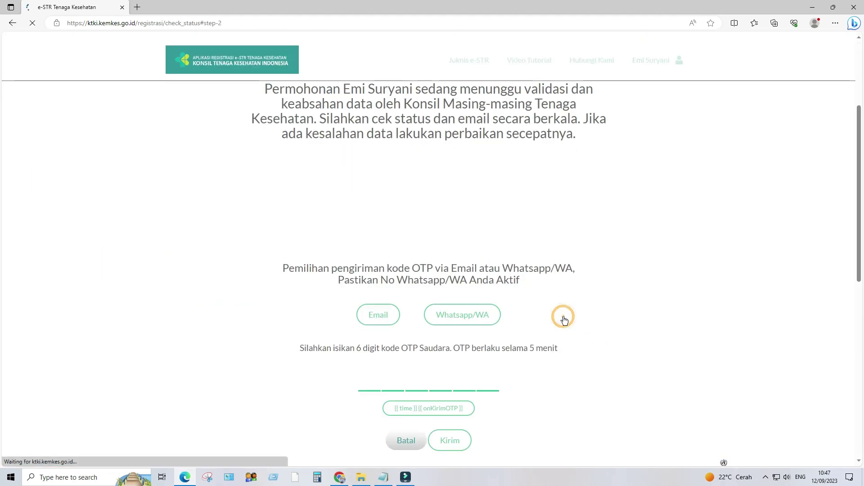
pyautogui.scroll(4, 514, 206)
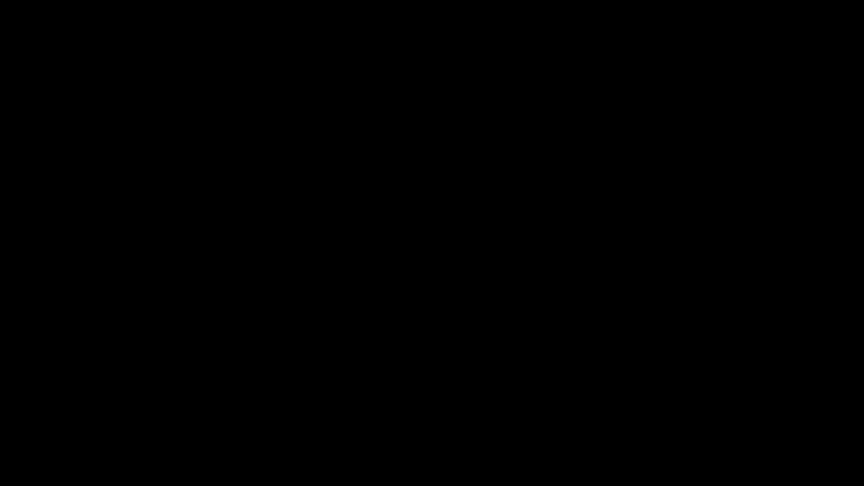